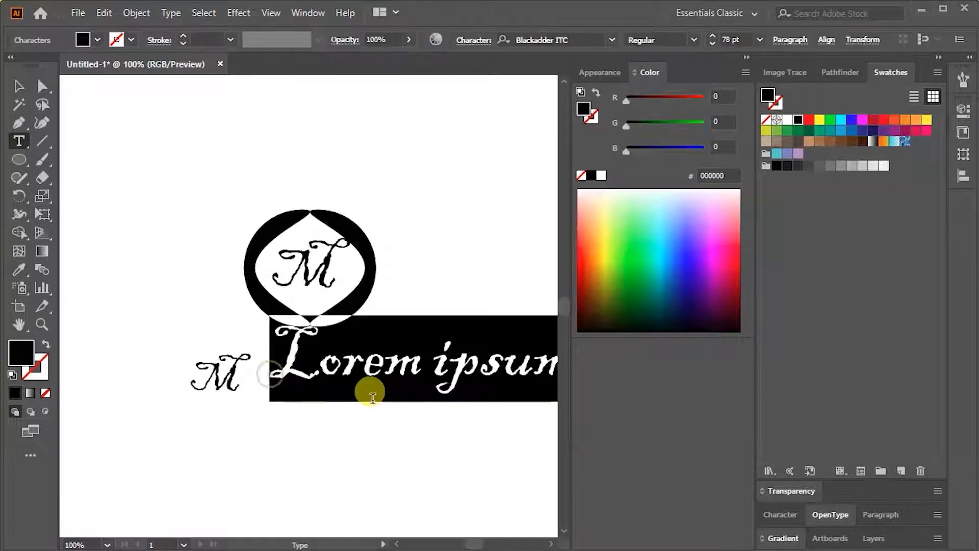
Step: Enter "atch Box" in the new text object beside the lower M
{"action": "type", "text": "a"}
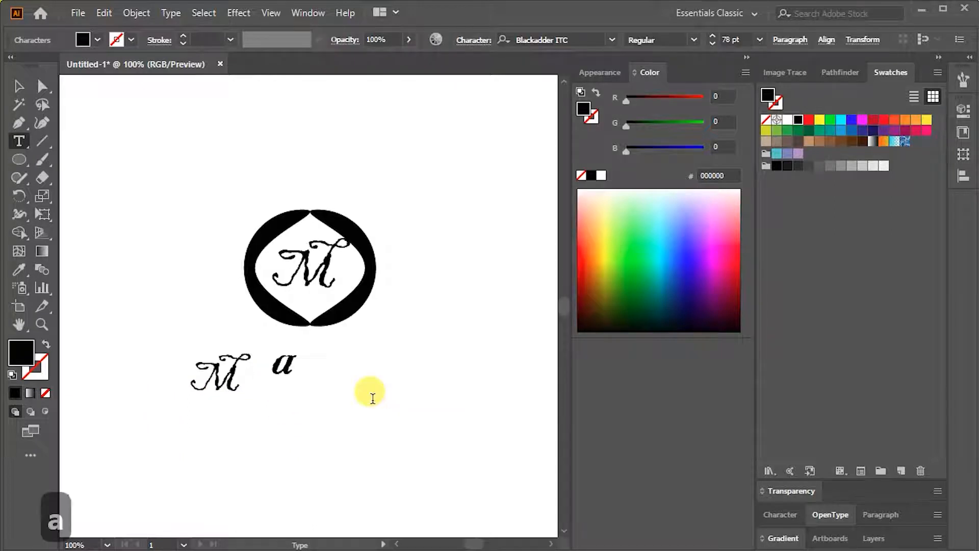
{"action": "type", "text": "tch Bo"}
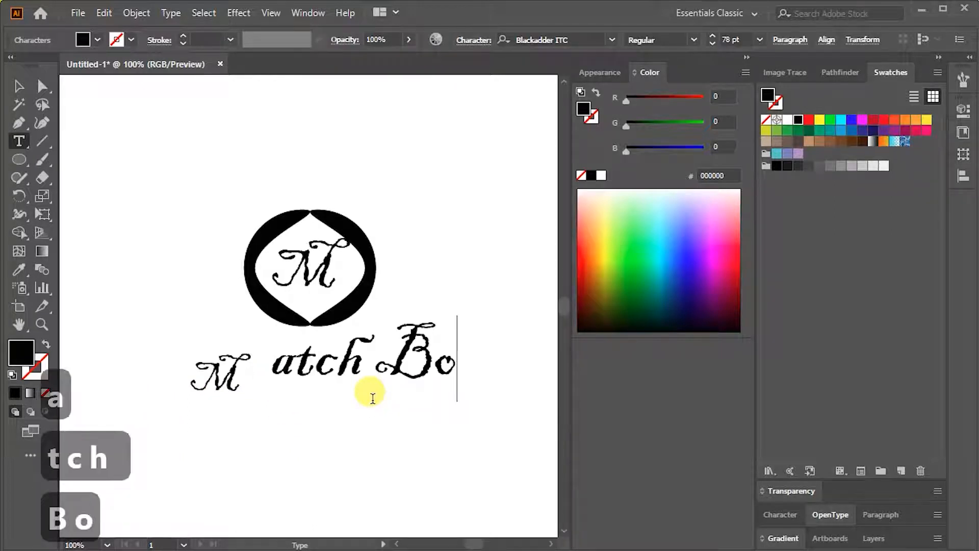
{"action": "type", "text": "x"}
{"action": "left_click", "coordinate": [18, 86]}
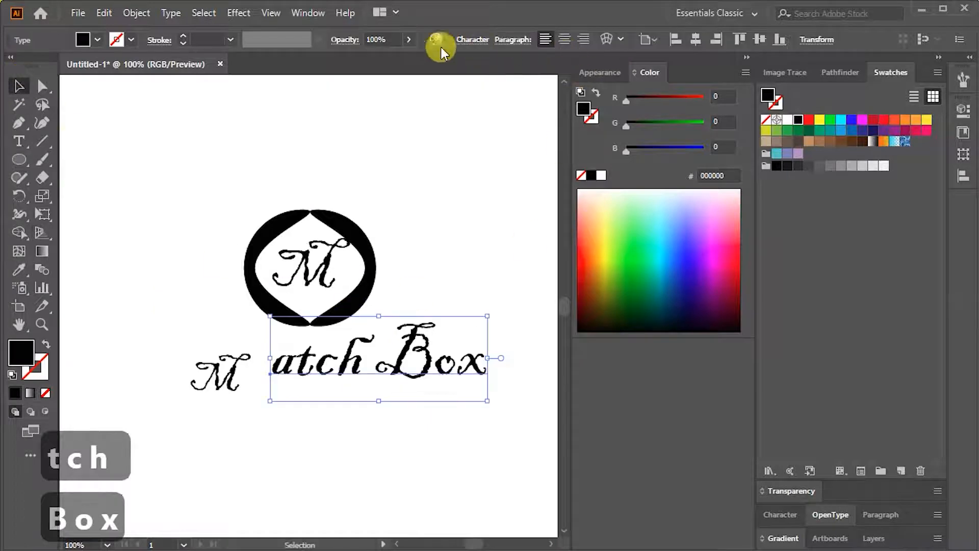
Step: Set the font of the "atch Box" text to Alba
{"action": "left_click", "coordinate": [471, 39]}
{"action": "left_click", "coordinate": [477, 63]}
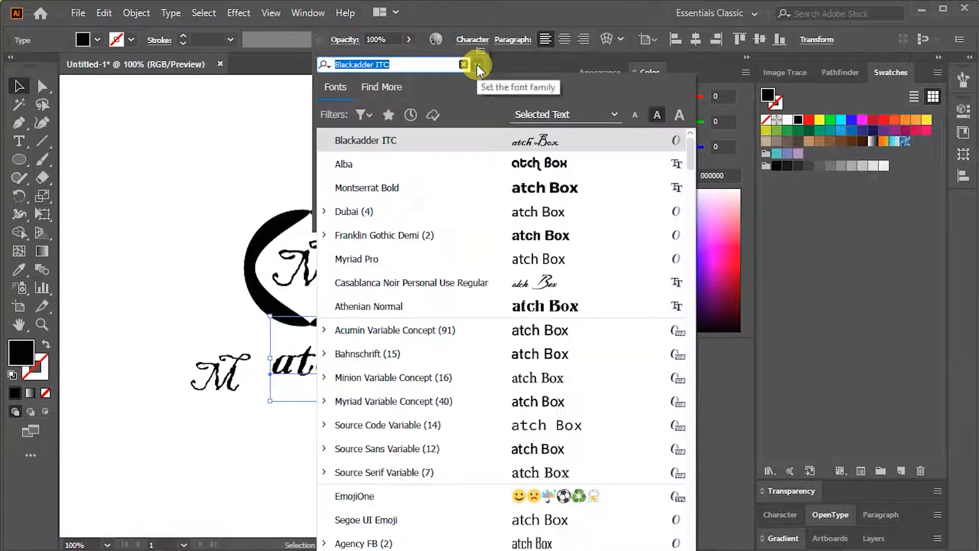
{"action": "left_click", "coordinate": [503, 162]}
{"action": "left_click", "coordinate": [19, 84]}
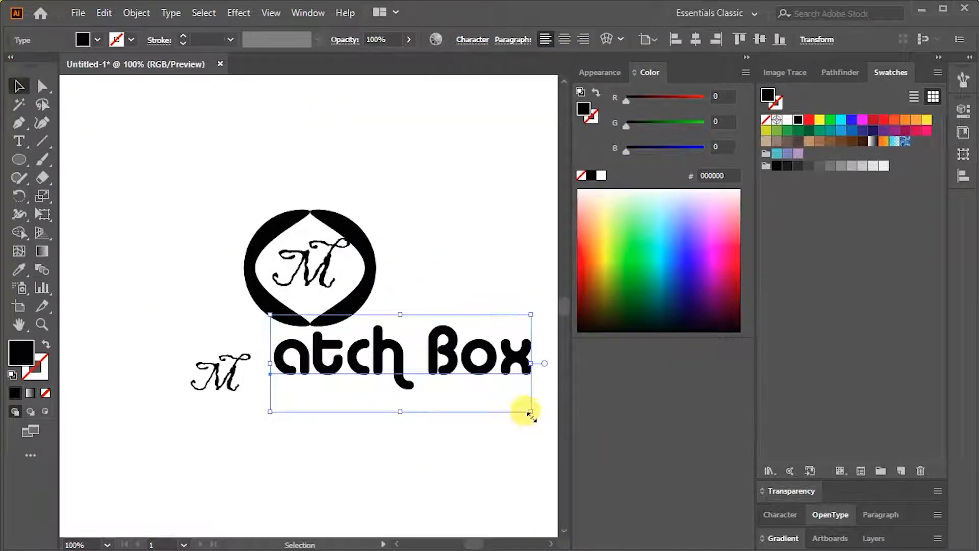
Step: Scale down the "atch Box" text and place it beside the lower M, beneath the emblem
{"action": "left_click_drag", "start_coordinate": [530, 412], "coordinate": [469, 389]}
{"action": "left_click_drag", "start_coordinate": [410, 365], "coordinate": [349, 377]}
{"action": "left_click", "coordinate": [462, 419]}
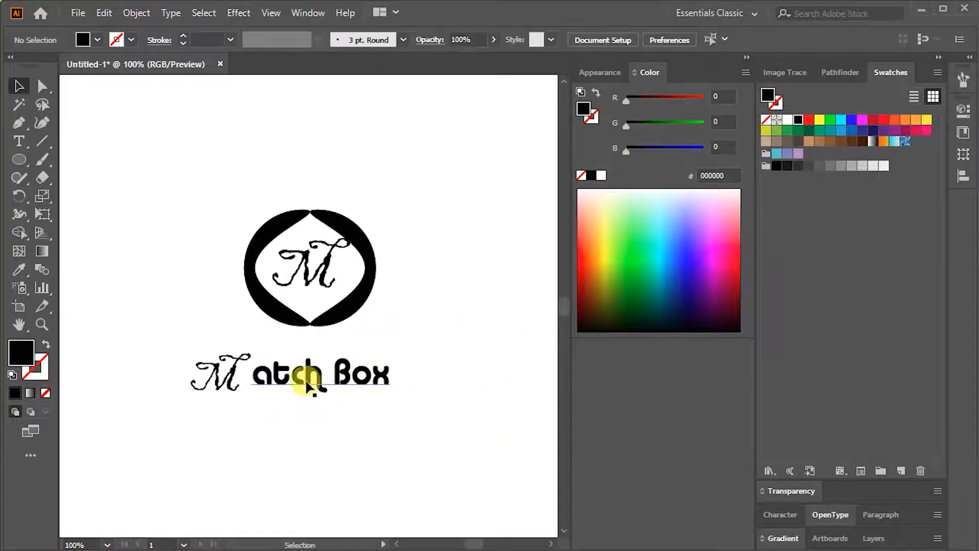
Step: Move the lower M up against "atch Box" and nudge it upward to align with the text baseline
{"action": "left_click_drag", "start_coordinate": [221, 376], "coordinate": [231, 375]}
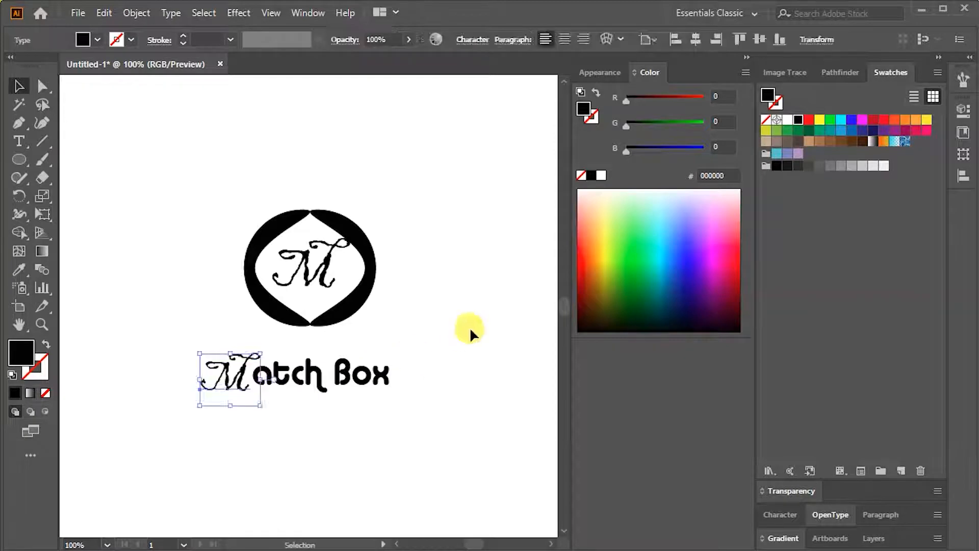
{"action": "left_click", "coordinate": [470, 326]}
{"action": "left_click", "coordinate": [231, 381]}
{"action": "key", "text": "Up"}
{"action": "key", "text": "Up"}
{"action": "key", "text": "Up"}
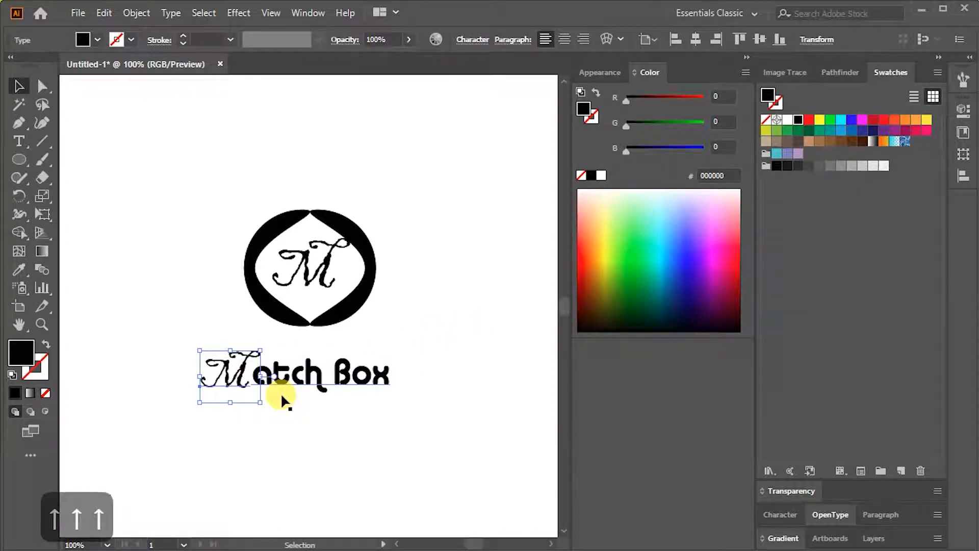
{"action": "key", "text": "Up"}
{"action": "left_click", "coordinate": [280, 392]}
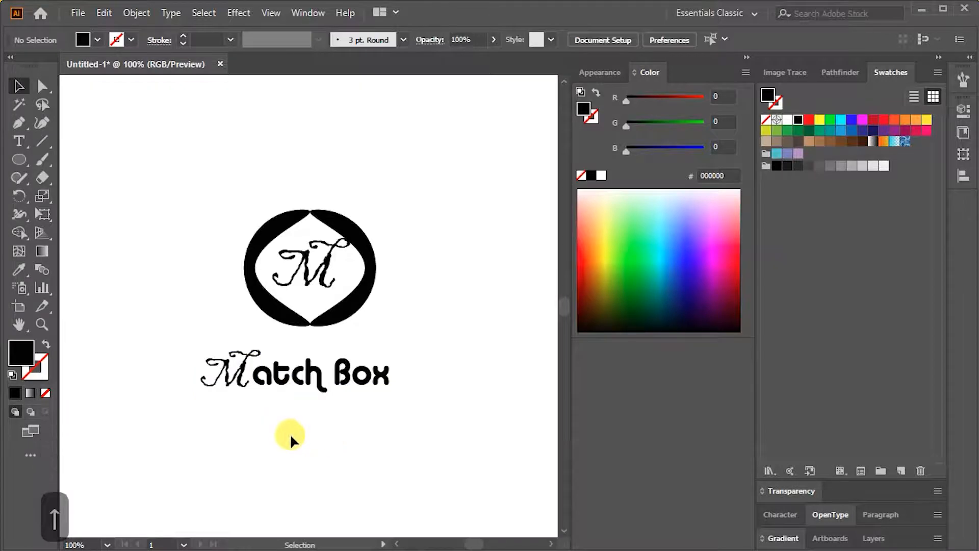
{"action": "left_click", "coordinate": [244, 385]}
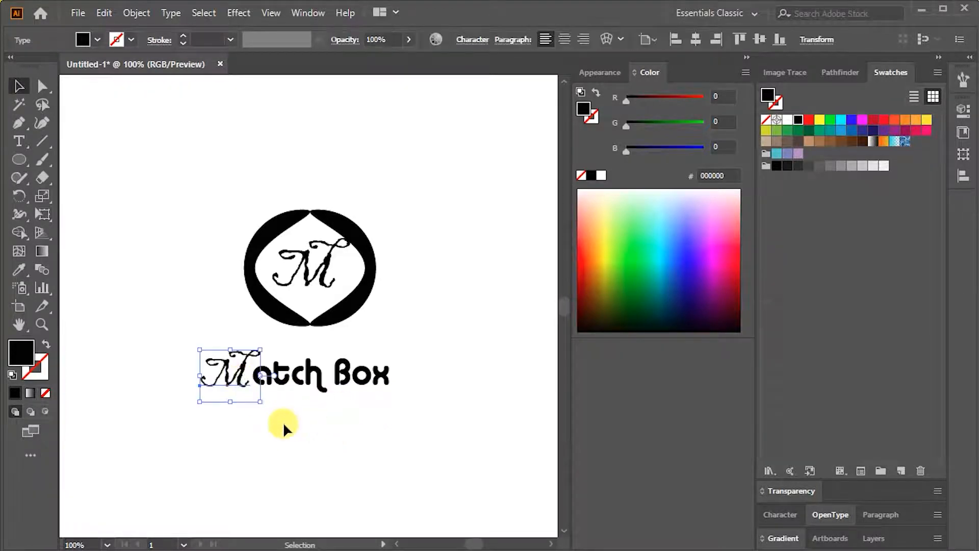
{"action": "key", "text": "Down"}
{"action": "key", "text": "Up"}
{"action": "left_click", "coordinate": [283, 423]}
Step: Fill the left half of the emblem and both M letters with a dark gray swatch
{"action": "key", "text": "ctrl+a"}
{"action": "key", "text": "ctrl+minus"}
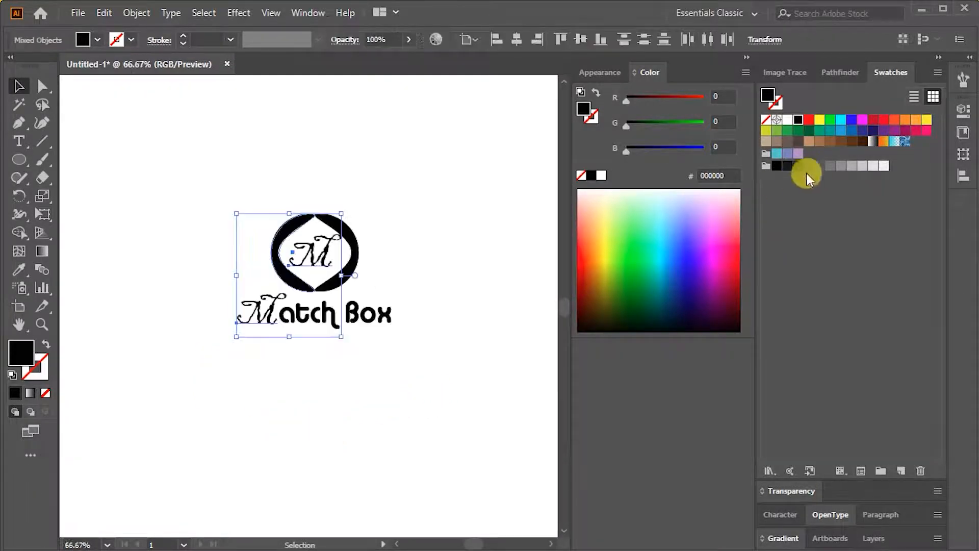
{"action": "left_click", "coordinate": [798, 166]}
{"action": "left_click", "coordinate": [482, 242]}
Step: Fill the "atch Box" text and the right half of the emblem with orange F7931E
{"action": "left_click", "coordinate": [368, 325]}
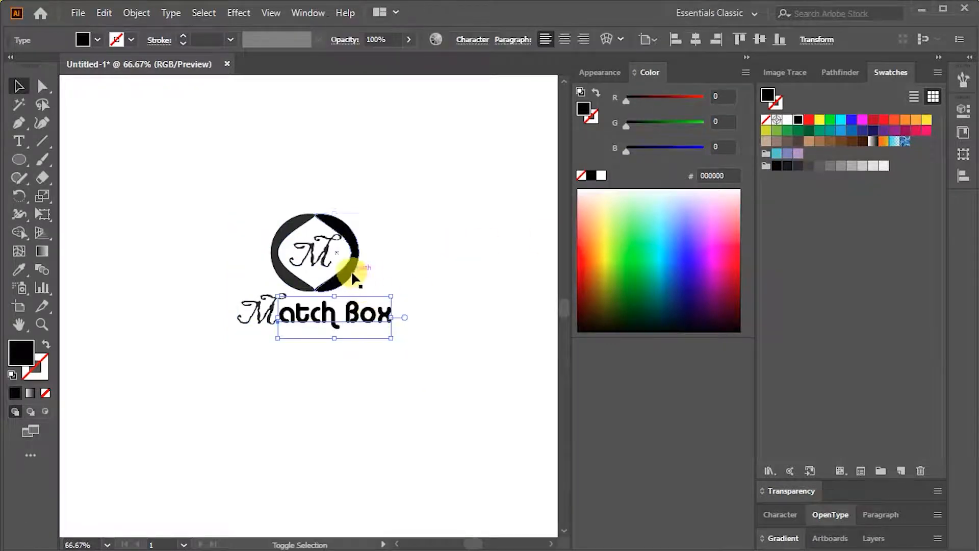
{"action": "left_click", "coordinate": [350, 270], "text": "shift"}
{"action": "left_click", "coordinate": [905, 119]}
{"action": "left_click", "coordinate": [458, 274]}
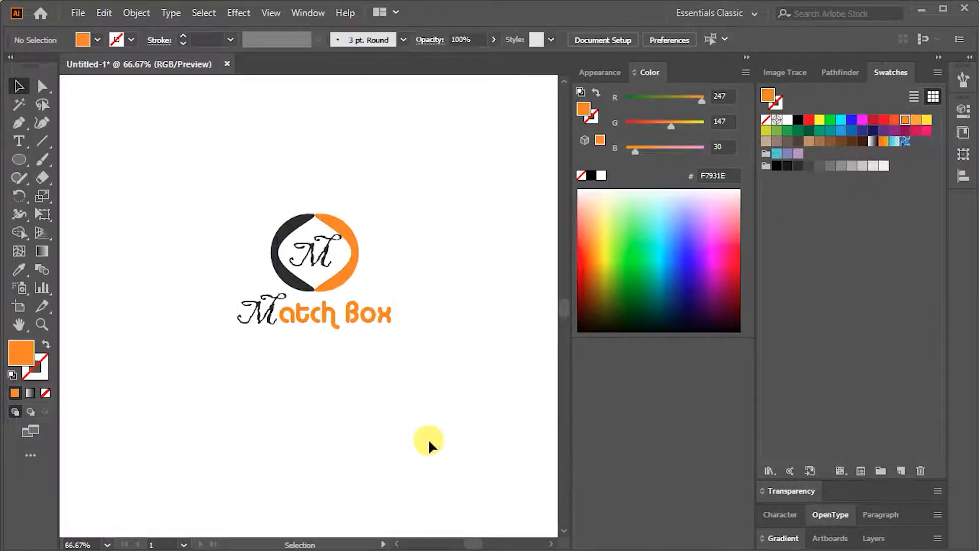
{"action": "key", "text": "ctrl+plus"}
{"action": "key", "text": "ctrl+plus"}
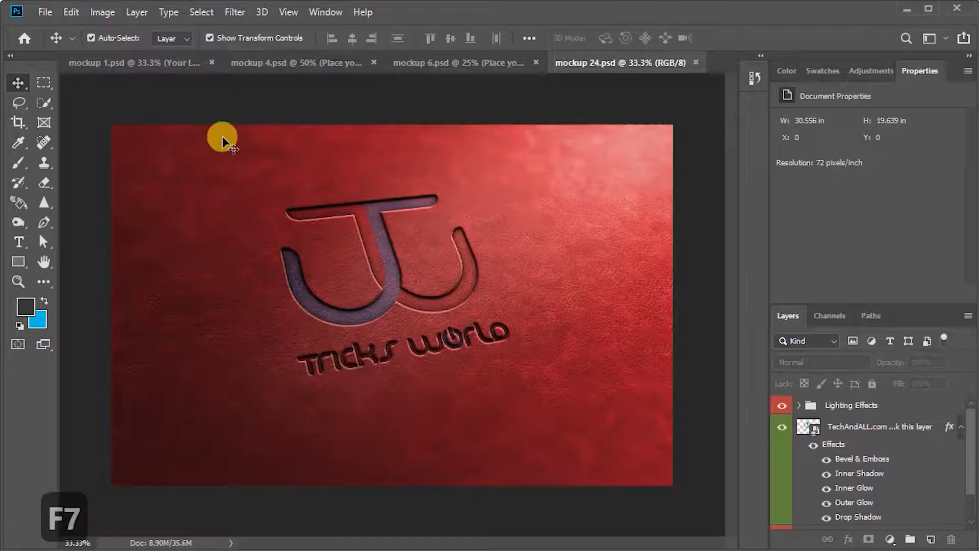
Step: In Photoshop, open the logo image "png matchbox color.png" from the Desktop
{"action": "left_click", "coordinate": [44, 12]}
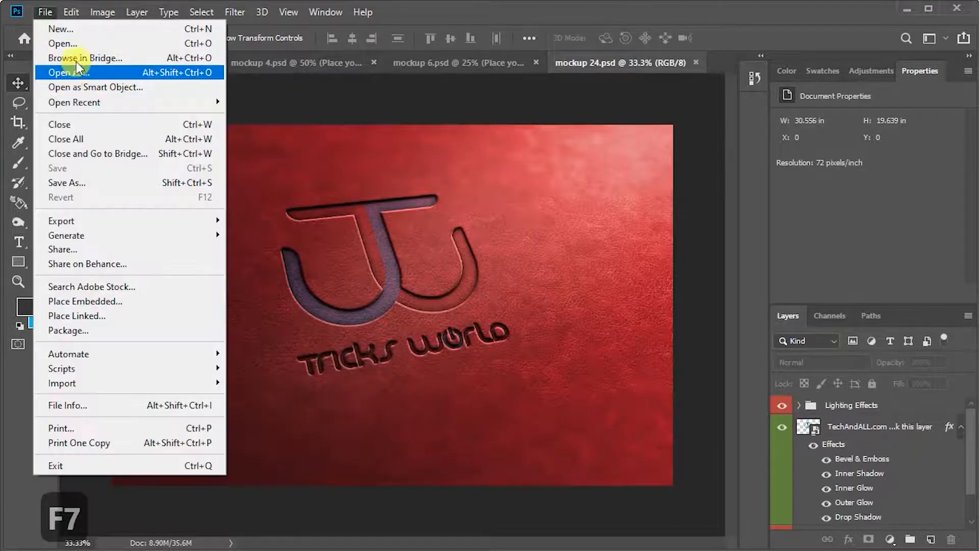
{"action": "left_click", "coordinate": [64, 43]}
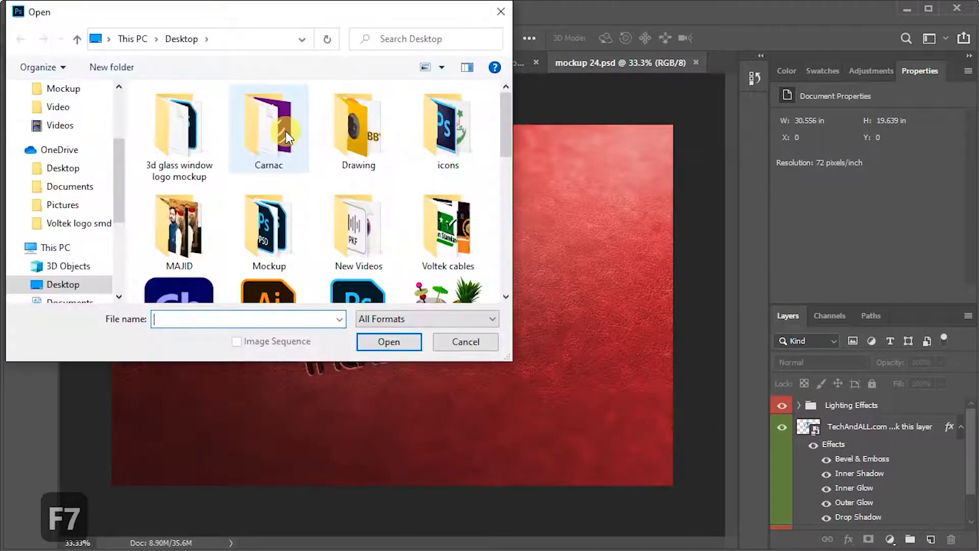
{"action": "scroll", "coordinate": [280, 197], "scroll_direction": "down", "scroll_amount": 5}
{"action": "left_click", "coordinate": [275, 183]}
{"action": "left_click", "coordinate": [400, 341]}
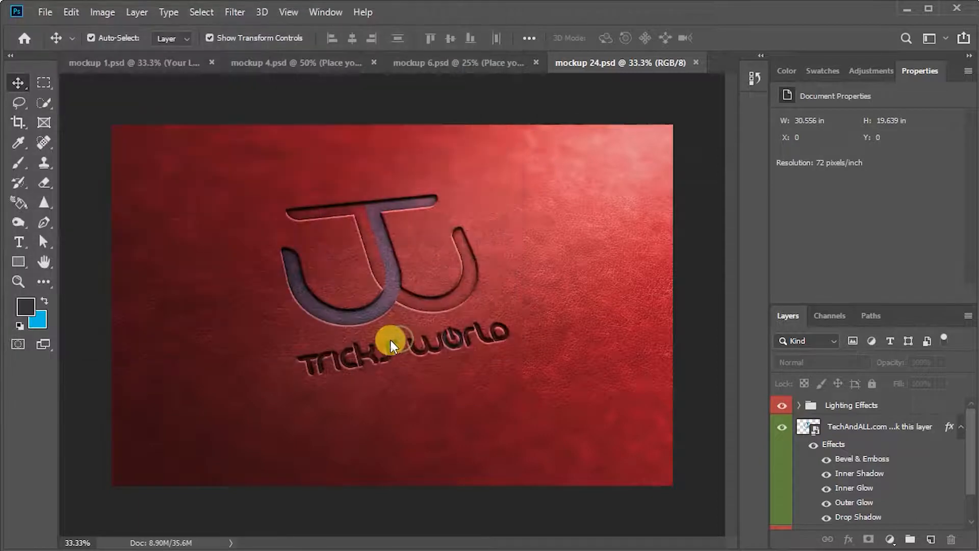
{"action": "key", "text": "ctrl+z"}
Step: Open the contents of the TechAndALL.com smart object in mockup 24.psd
{"action": "left_click", "coordinate": [447, 64]}
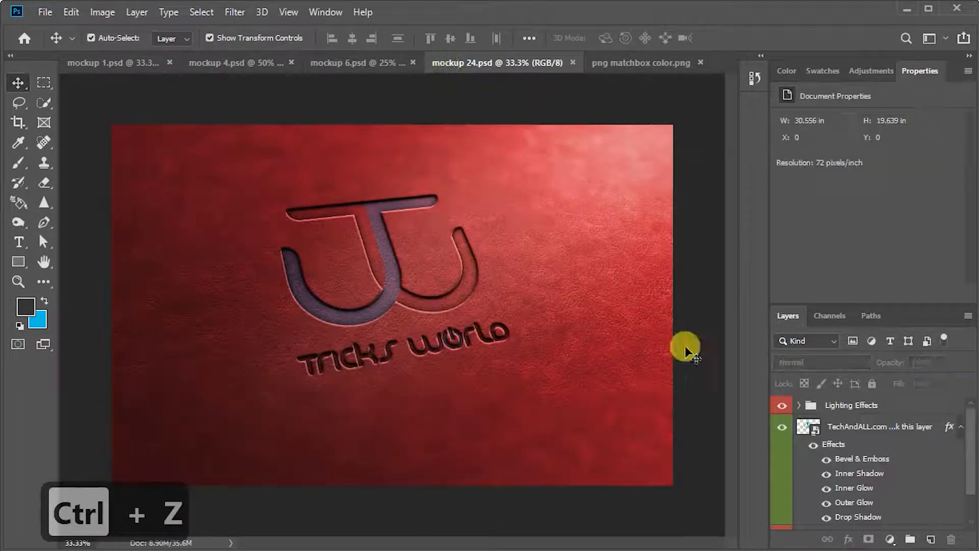
{"action": "left_click", "coordinate": [805, 430]}
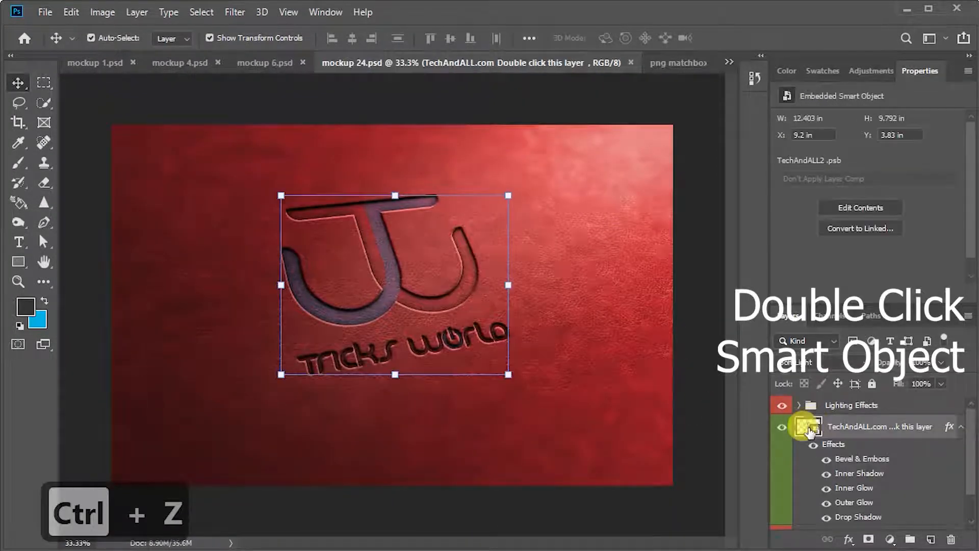
{"action": "double_click", "coordinate": [809, 431]}
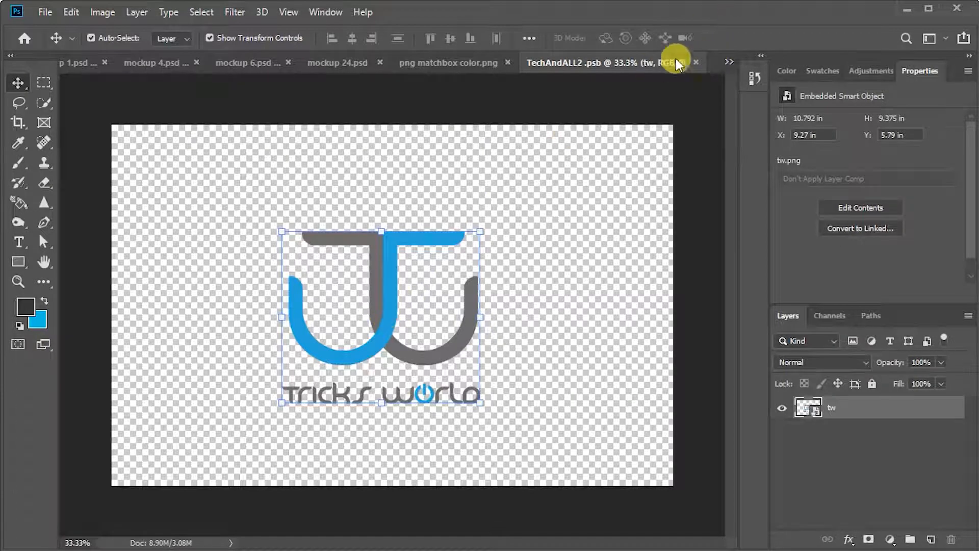
Step: Bring the Match Box logo into TechAndALL2 .psb, centered over the old logo at about 14.94 by 11.22 in
{"action": "left_click", "coordinate": [474, 64]}
{"action": "left_click_drag", "start_coordinate": [448, 164], "coordinate": [404, 338]}
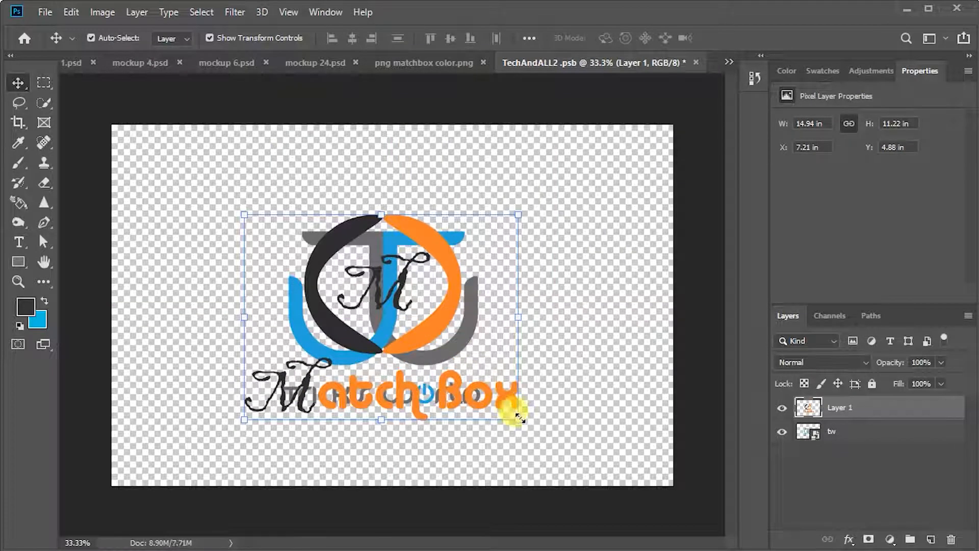
{"action": "key", "text": "space"}
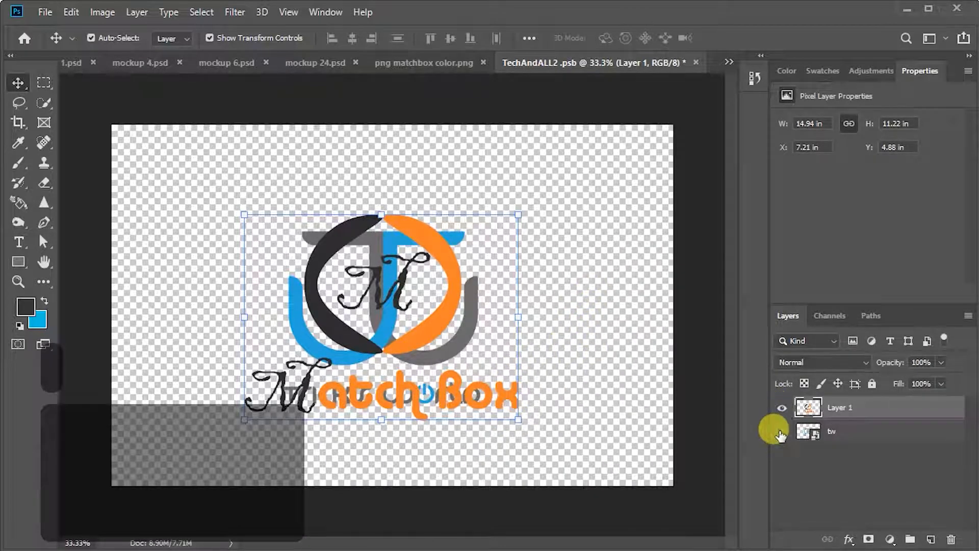
Step: Hide the tw layer and save the smart object to update mockup 24.psd
{"action": "left_click", "coordinate": [782, 432]}
{"action": "key", "text": "ctrl+s"}
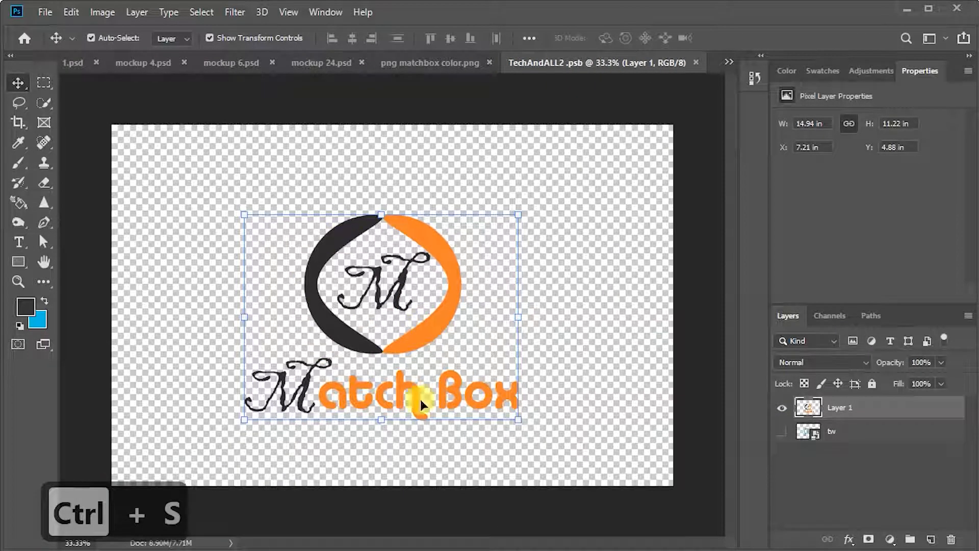
{"action": "left_click", "coordinate": [441, 63]}
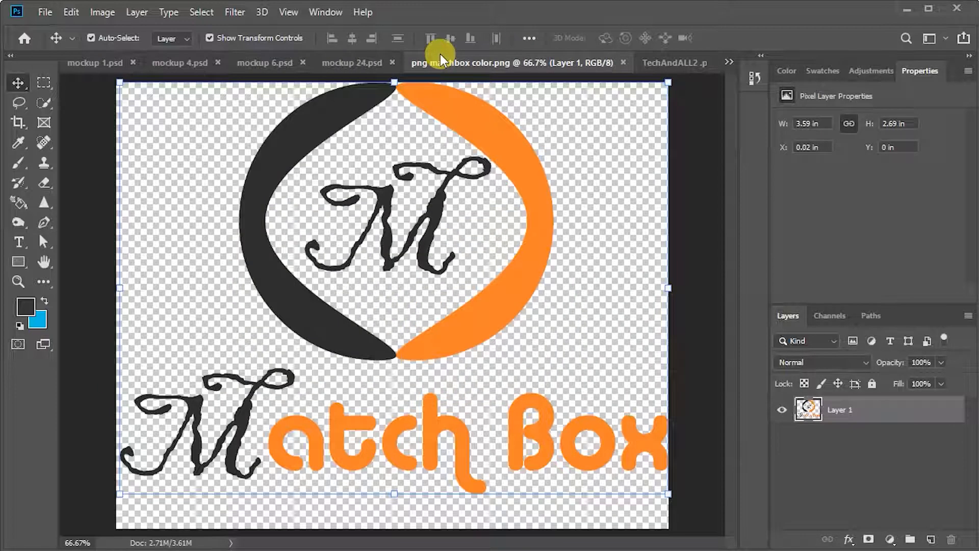
{"action": "left_click", "coordinate": [341, 63]}
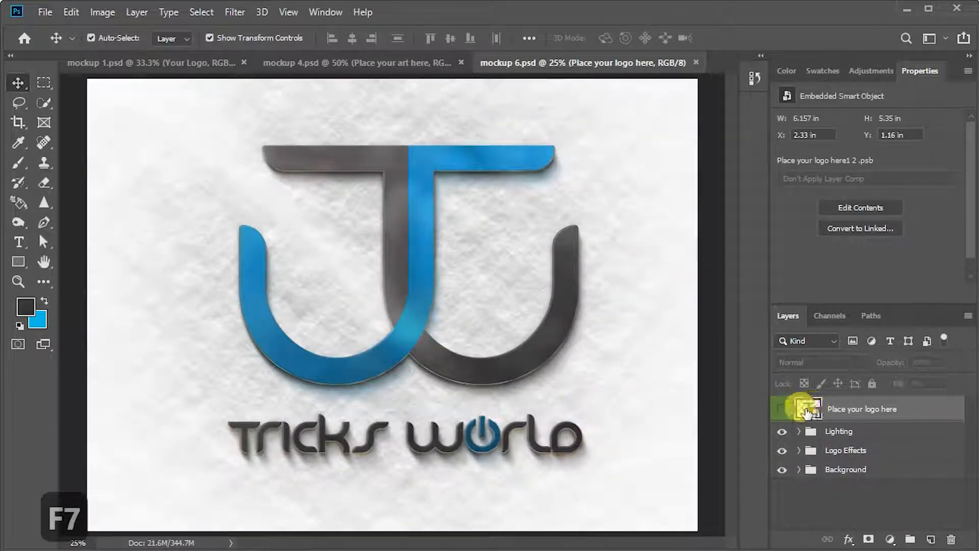
Step: Open the "Place your logo here" smart object of mockup 6.psd together with the image "png matchbox color.png"
{"action": "double_click", "coordinate": [809, 409]}
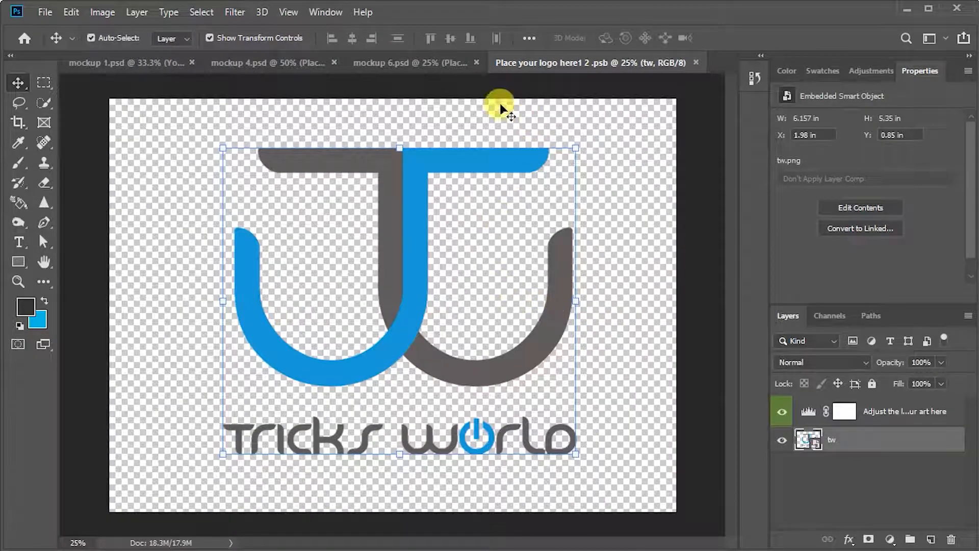
{"action": "left_click", "coordinate": [45, 12]}
{"action": "left_click", "coordinate": [64, 43]}
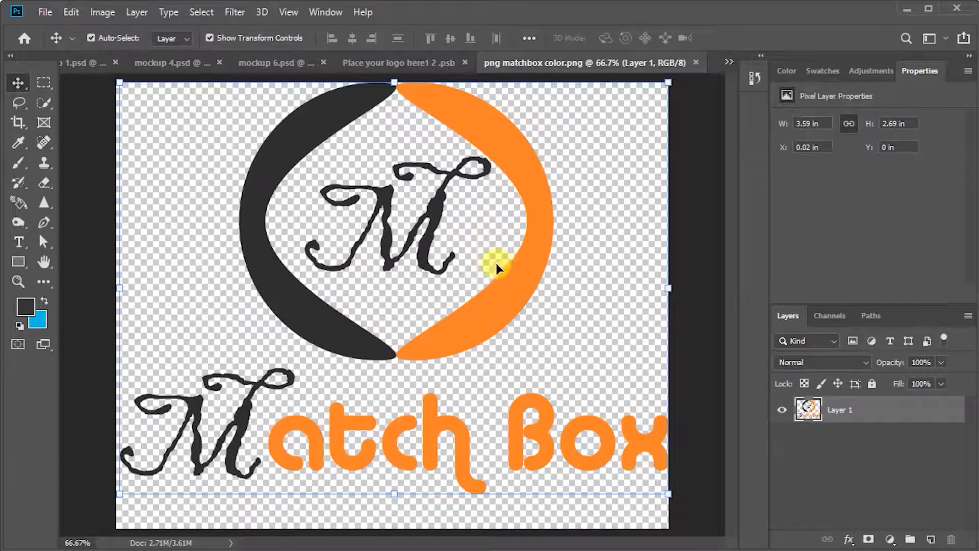
Step: Bring the Match Box logo into the smart object, scale it to about 210.68% and place it over the old logo
{"action": "left_click_drag", "start_coordinate": [491, 314], "coordinate": [458, 235]}
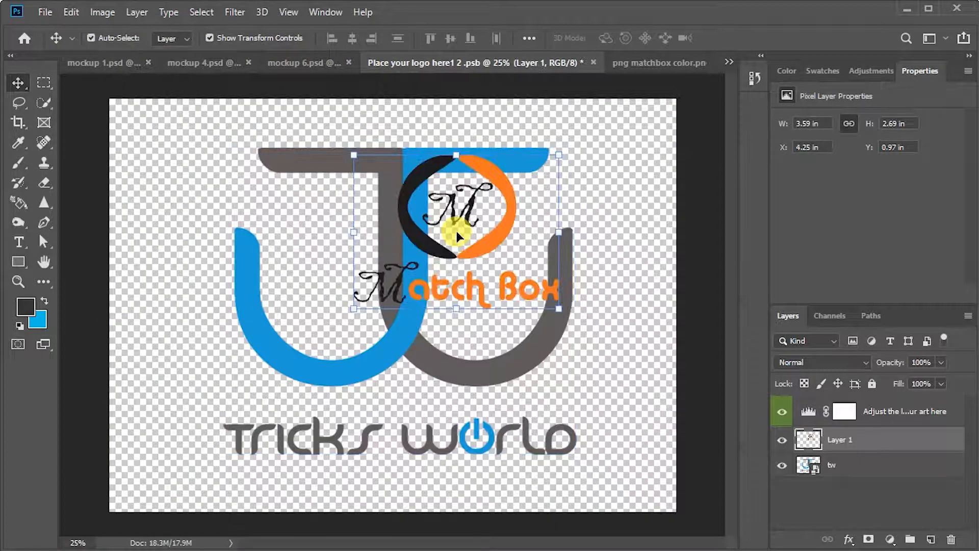
{"action": "left_click_drag", "start_coordinate": [559, 309], "coordinate": [631, 430]}
{"action": "left_click_drag", "start_coordinate": [536, 267], "coordinate": [477, 329]}
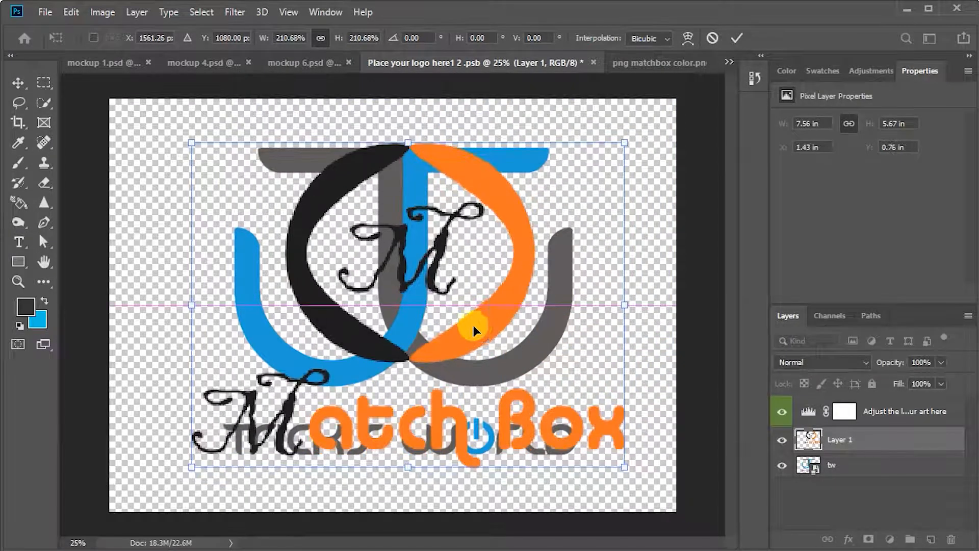
{"action": "left_click", "coordinate": [15, 79]}
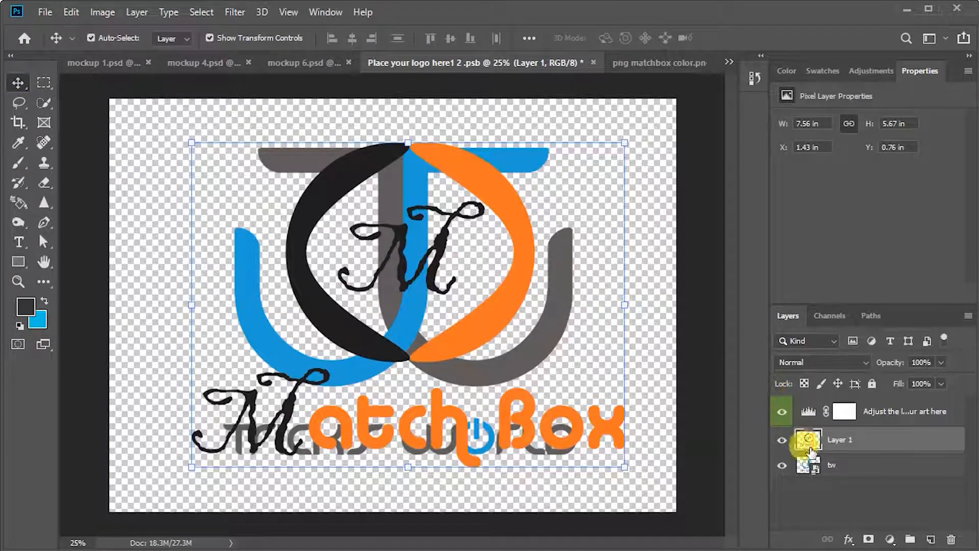
Step: Hide the old tw logo layer and save the smart object to update mockup 6.psd
{"action": "left_click", "coordinate": [781, 465]}
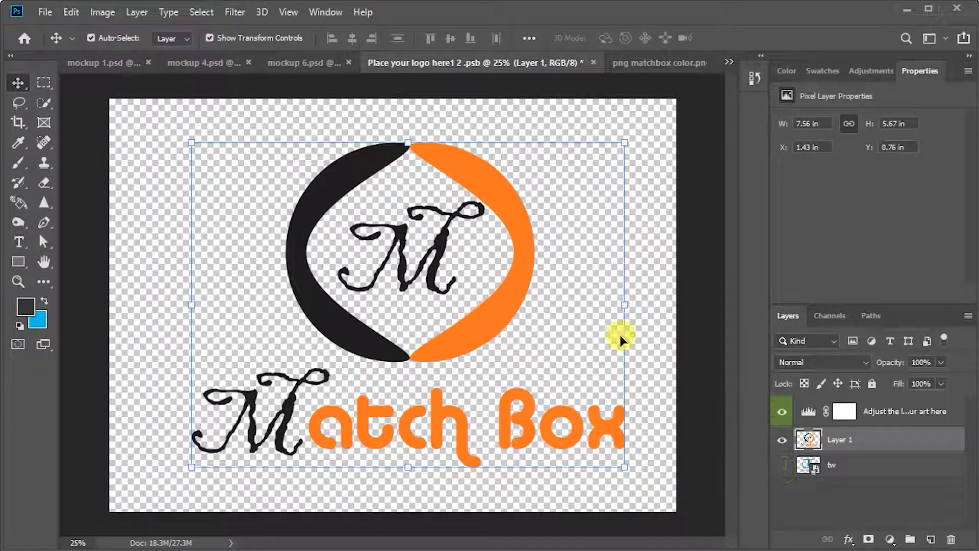
{"action": "key", "text": "ctrl+s"}
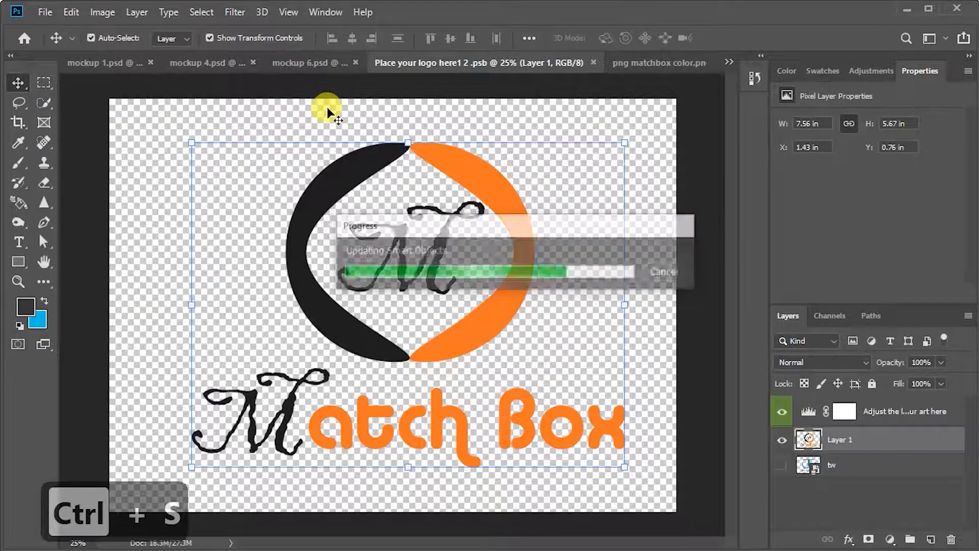
{"action": "left_click", "coordinate": [313, 68]}
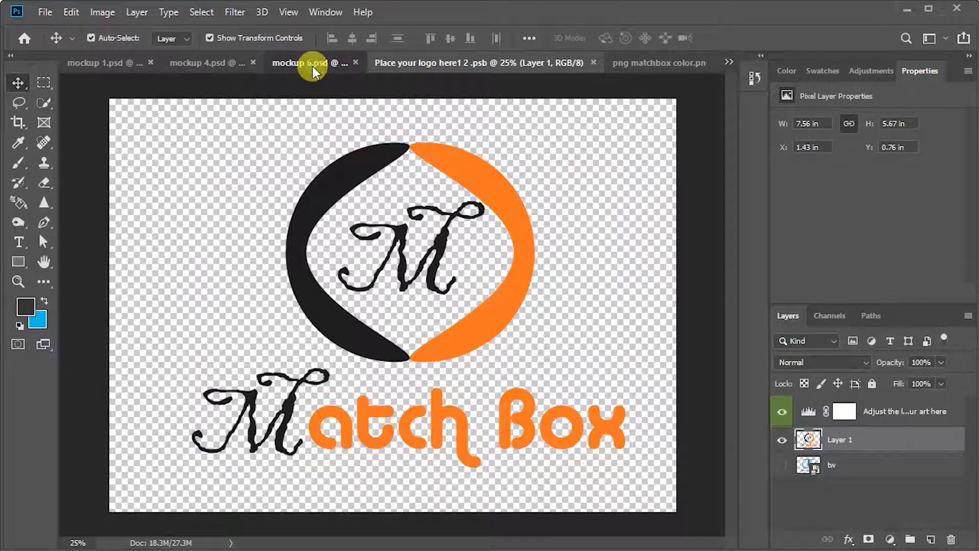
{"action": "left_click", "coordinate": [703, 299]}
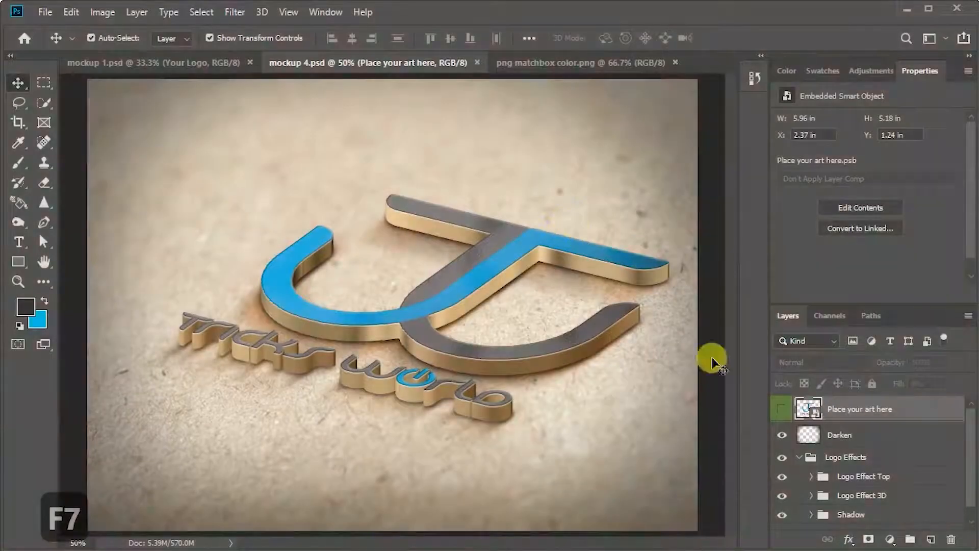
Step: Open the "Place your art here" smart object of mockup 4.psd and bring in the Match Box logo from png matchbox color.png
{"action": "double_click", "coordinate": [808, 409]}
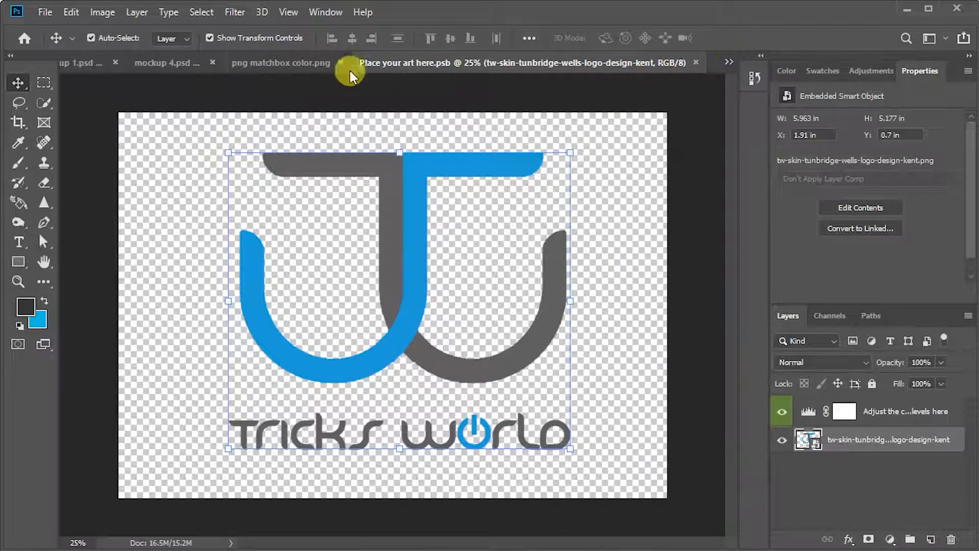
{"action": "left_click", "coordinate": [293, 61]}
{"action": "left_click_drag", "start_coordinate": [452, 312], "coordinate": [415, 256]}
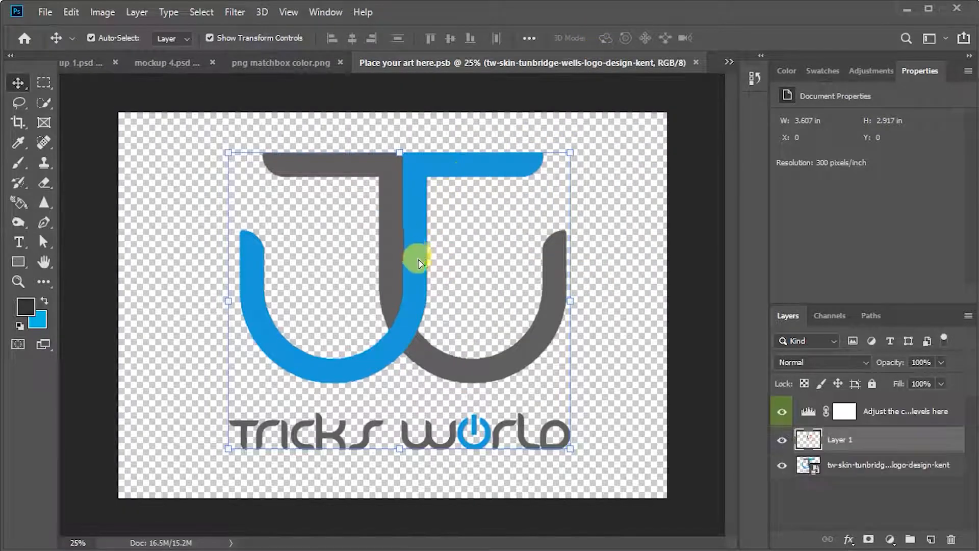
Step: Scale the Match Box logo to about 216.19% and place it over the old Tricks World logo
{"action": "left_click_drag", "start_coordinate": [510, 327], "coordinate": [586, 422]}
{"action": "left_click_drag", "start_coordinate": [479, 289], "coordinate": [460, 341]}
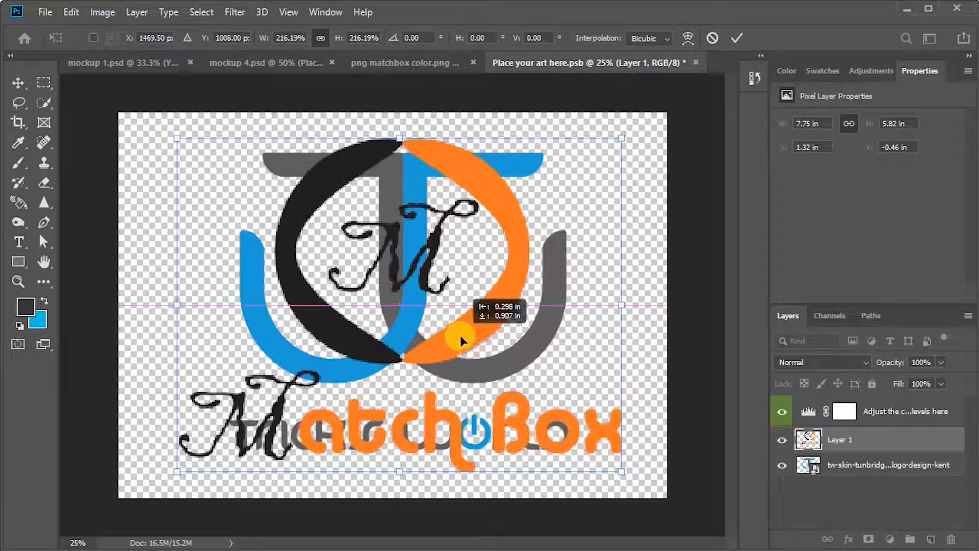
{"action": "left_click", "coordinate": [18, 86]}
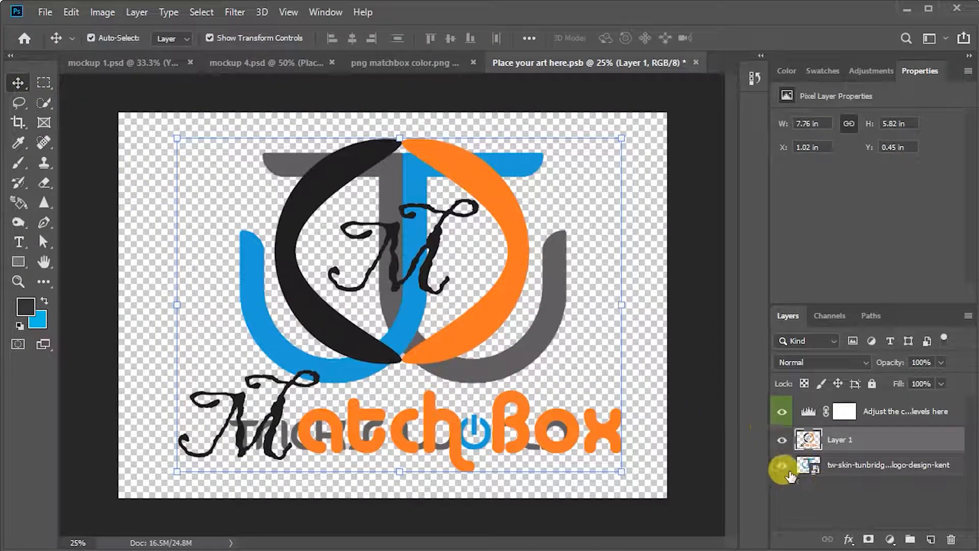
Step: Hide the old tw-skin-tunbridge logo layer and save the smart object to update mockup 4.psd
{"action": "left_click", "coordinate": [783, 465]}
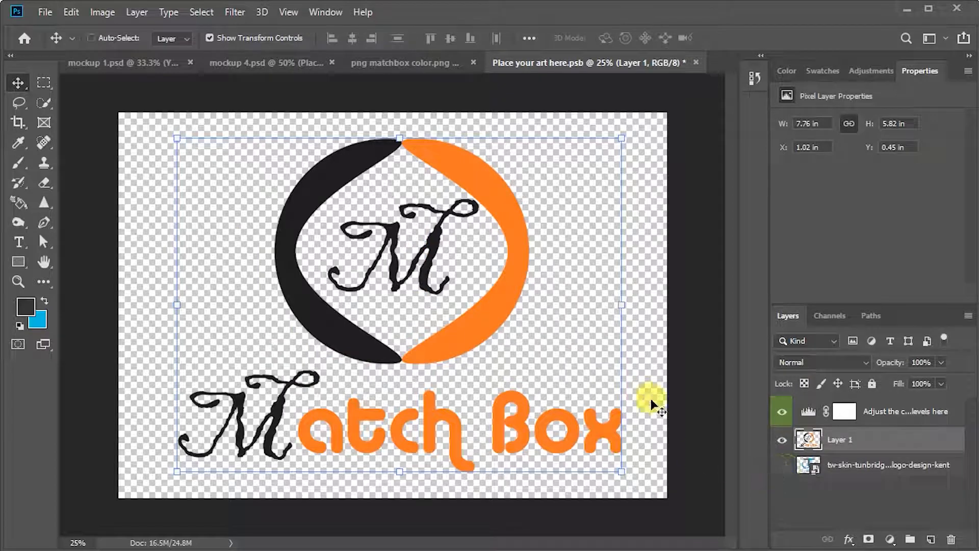
{"action": "key", "text": "ctrl+s"}
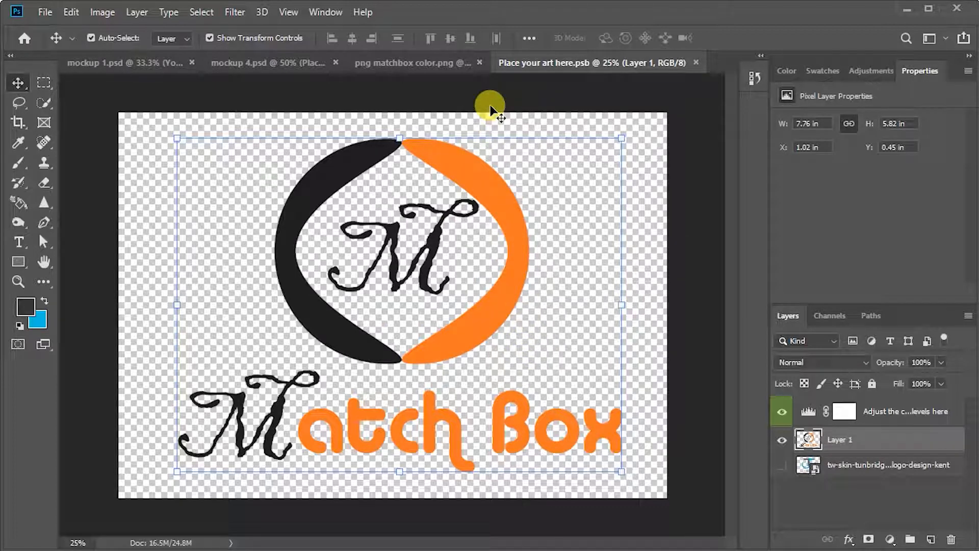
{"action": "left_click", "coordinate": [259, 63]}
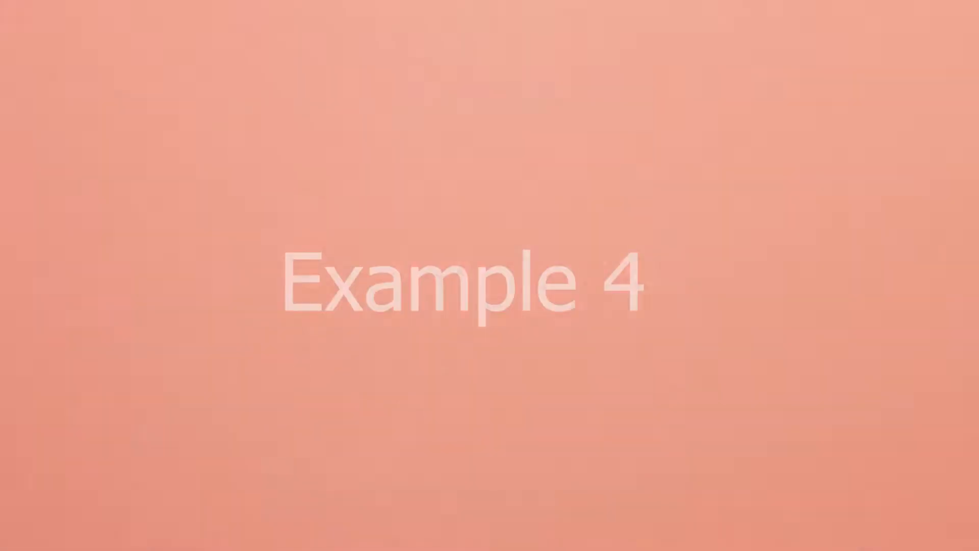
Step: Open the "Your Logo" smart object of mockup 1.psd and bring in the Match Box logo, accepting the color profile conversion
{"action": "key", "text": "F7"}
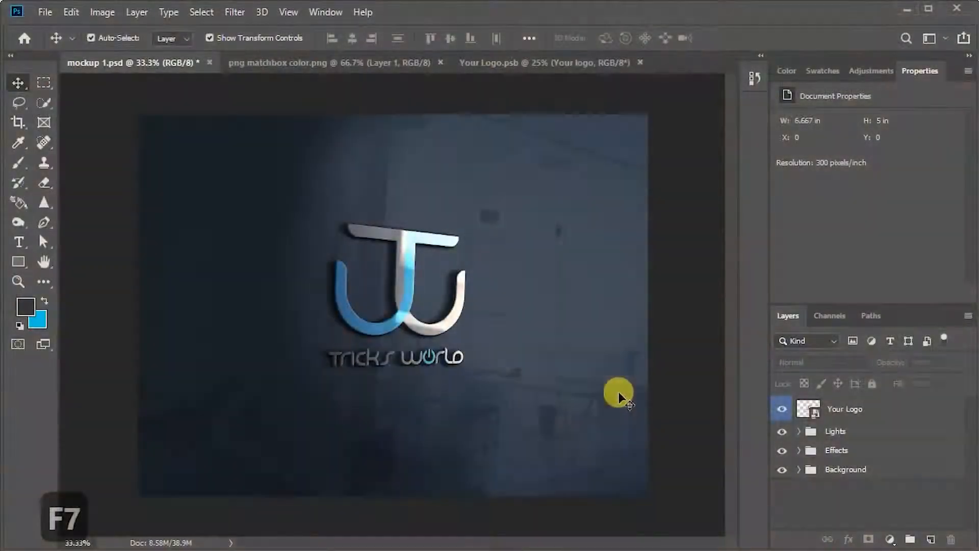
{"action": "left_click", "coordinate": [833, 413]}
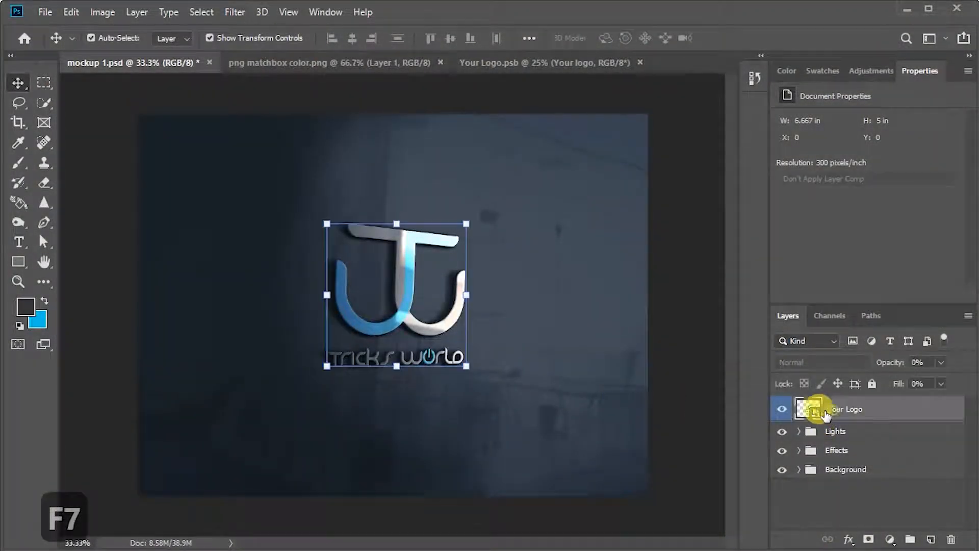
{"action": "double_click", "coordinate": [802, 411]}
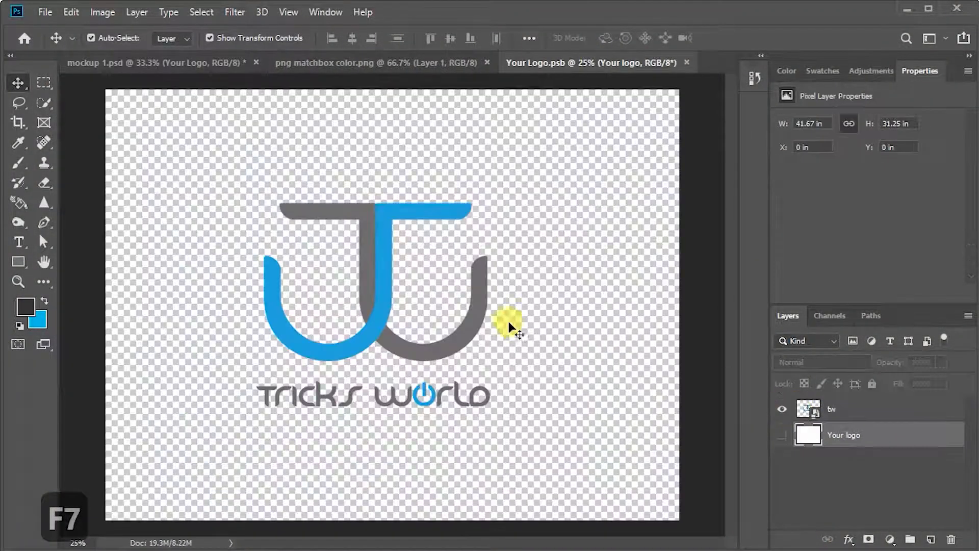
{"action": "left_click", "coordinate": [411, 62]}
{"action": "left_click_drag", "start_coordinate": [491, 314], "coordinate": [370, 274]}
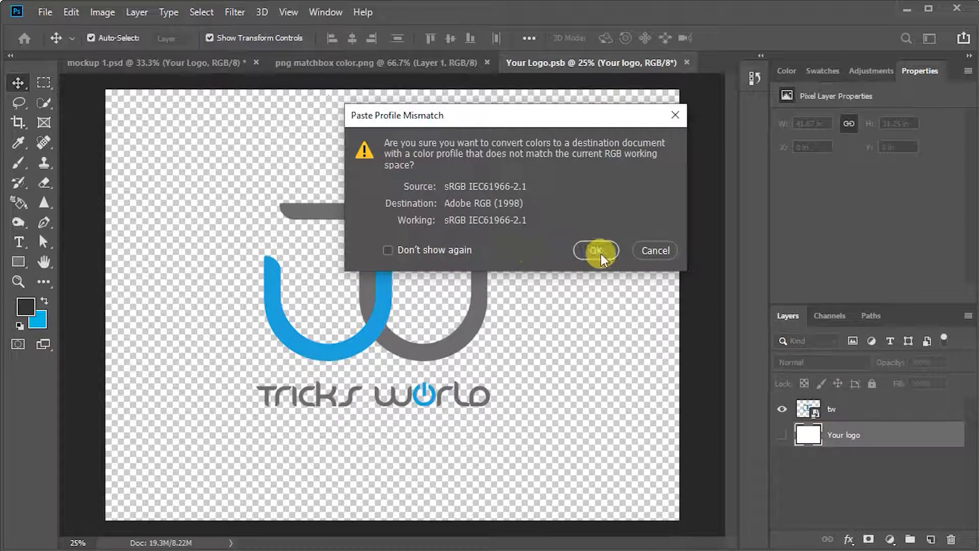
{"action": "left_click", "coordinate": [594, 248]}
Step: Scale the Match Box logo to about 156.23% and center it vertically over the old logo in Your Logo.psb
{"action": "left_click_drag", "start_coordinate": [406, 288], "coordinate": [411, 300]}
{"action": "left_click_drag", "start_coordinate": [475, 355], "coordinate": [528, 412]}
{"action": "left_click_drag", "start_coordinate": [423, 288], "coordinate": [426, 313]}
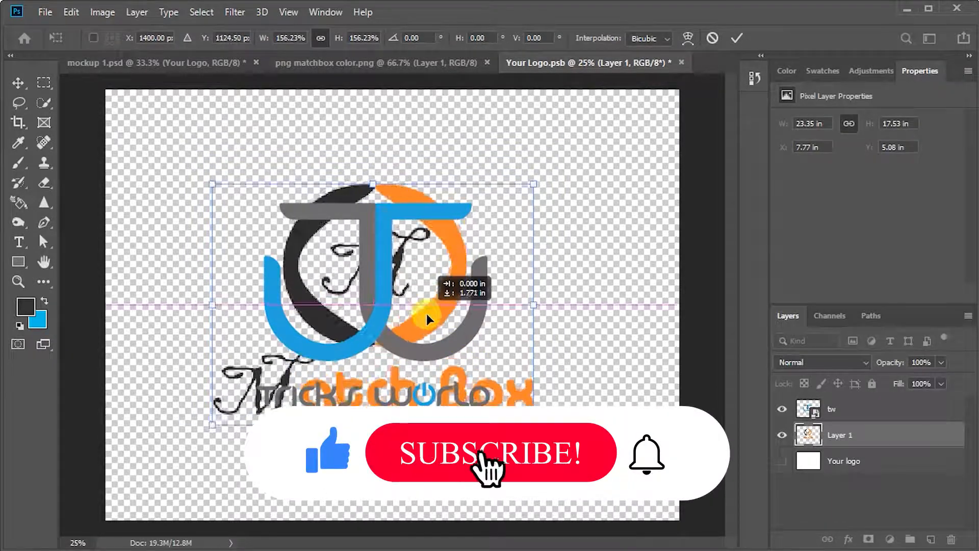
{"action": "left_click", "coordinate": [21, 91]}
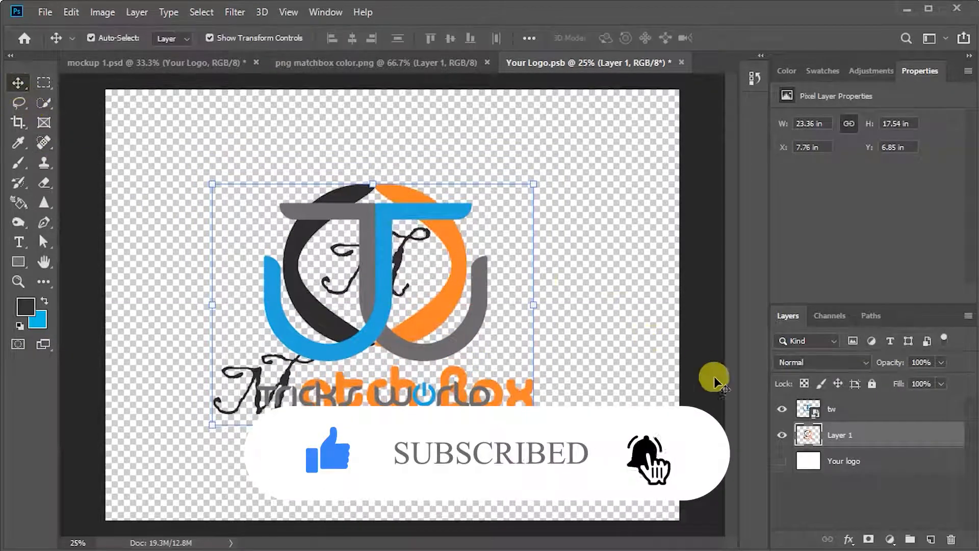
Step: Hide the tw layer, keep the white "Your logo" background hidden, and save the smart object to update mockup 1.psd
{"action": "left_click", "coordinate": [783, 410]}
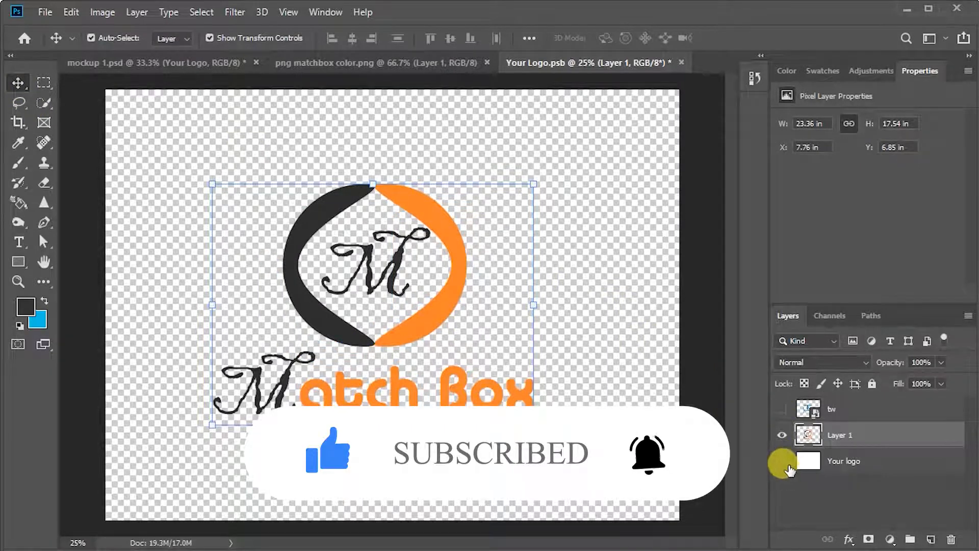
{"action": "left_click", "coordinate": [782, 461]}
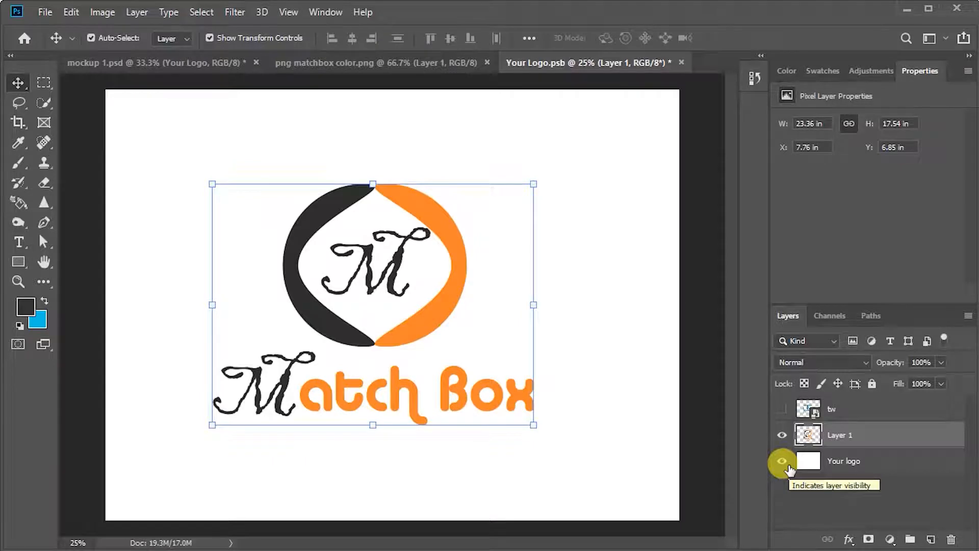
{"action": "left_click", "coordinate": [784, 462]}
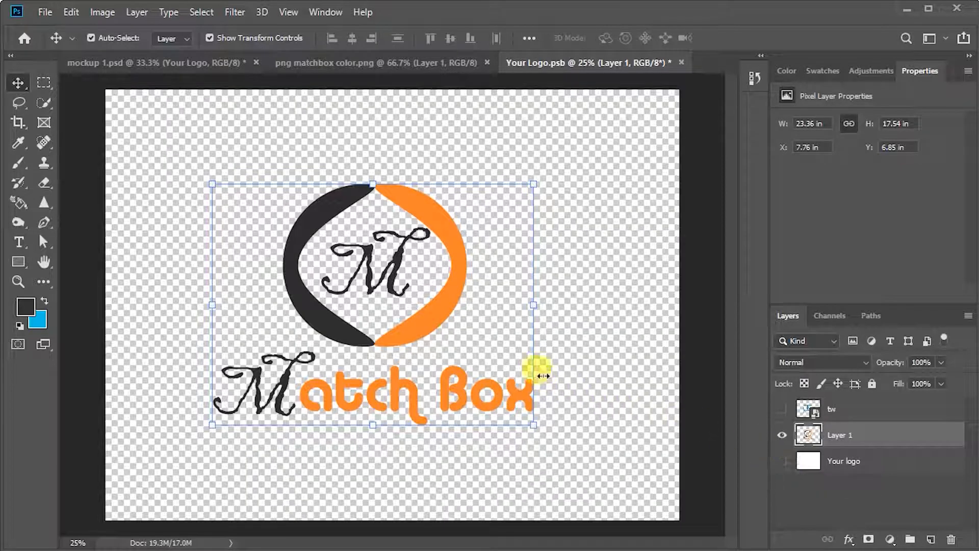
{"action": "key", "text": "ctrl+s"}
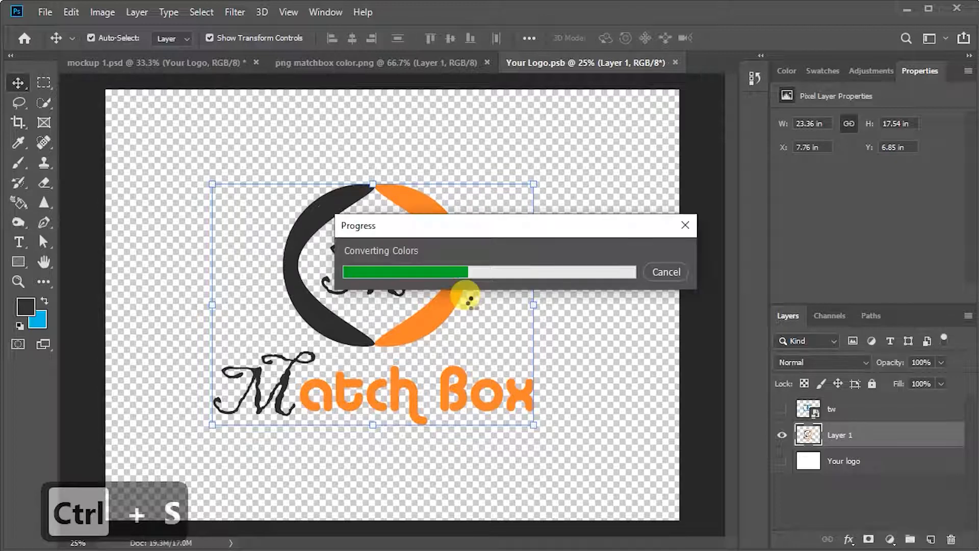
{"action": "left_click", "coordinate": [158, 63]}
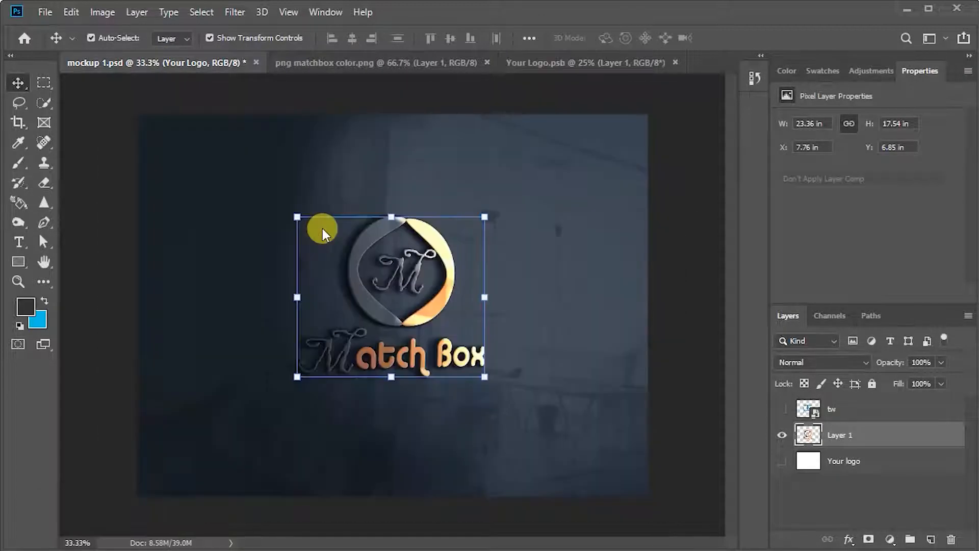
{"action": "left_click", "coordinate": [683, 219]}
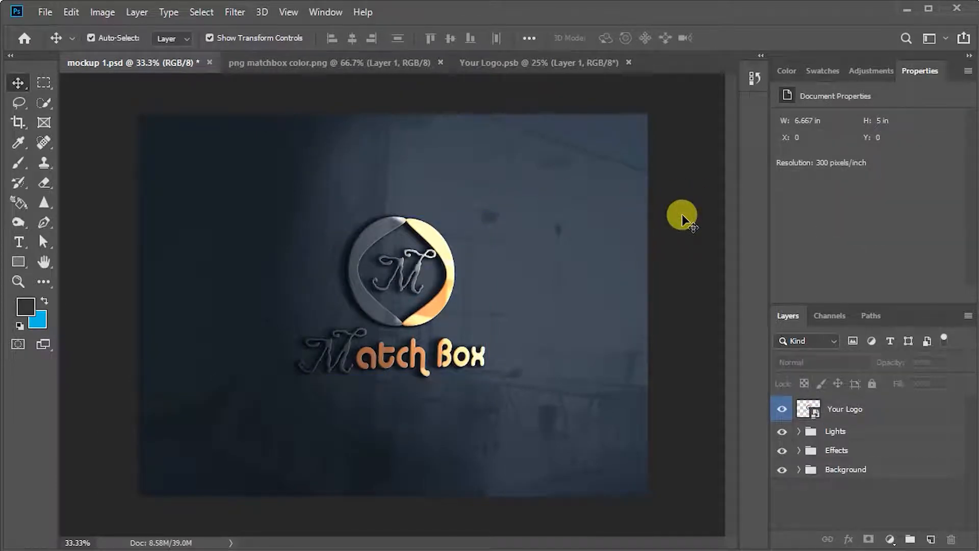